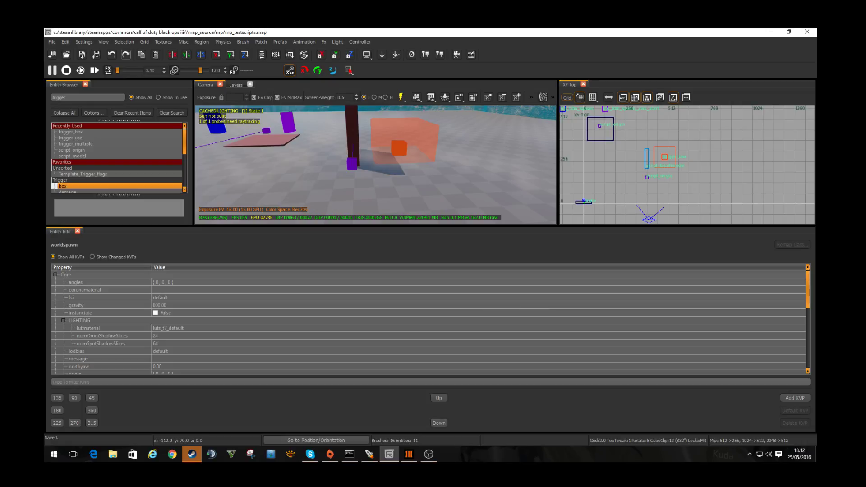
Turn the camera left around the blocks, then drag the splitter down to enlarge the map views
key("Left")
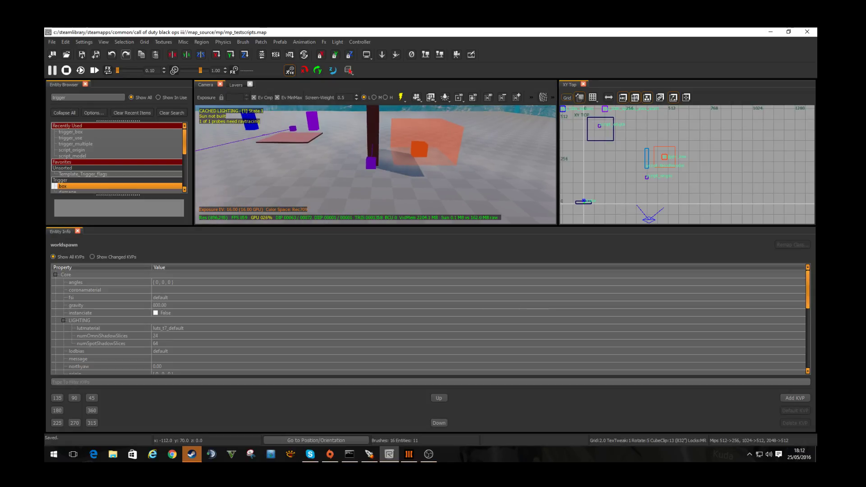
key("Left")
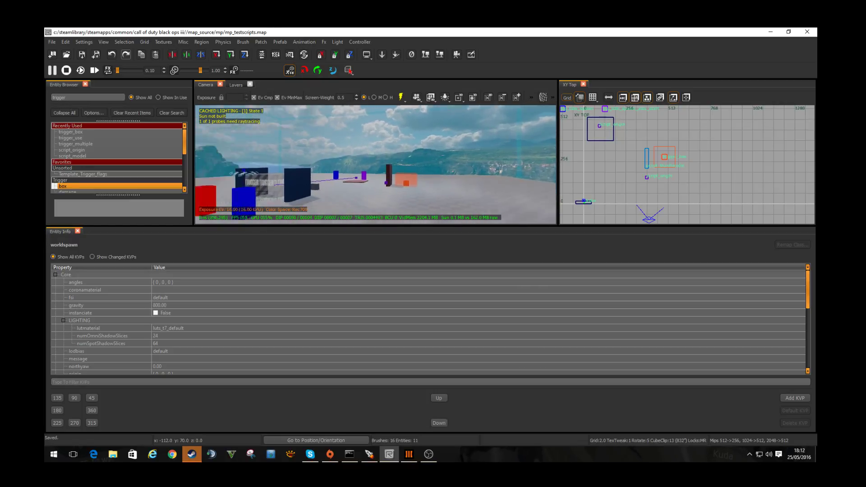
key("Left")
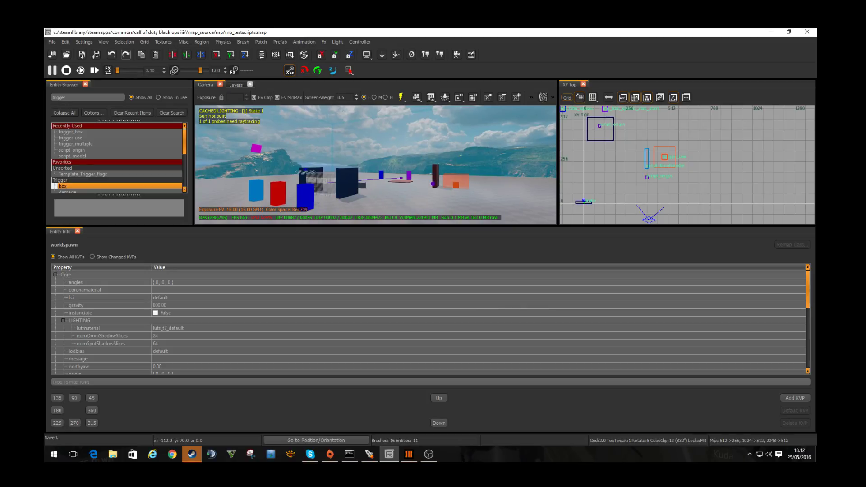
left_click_drag(433, 226, 433, 294)
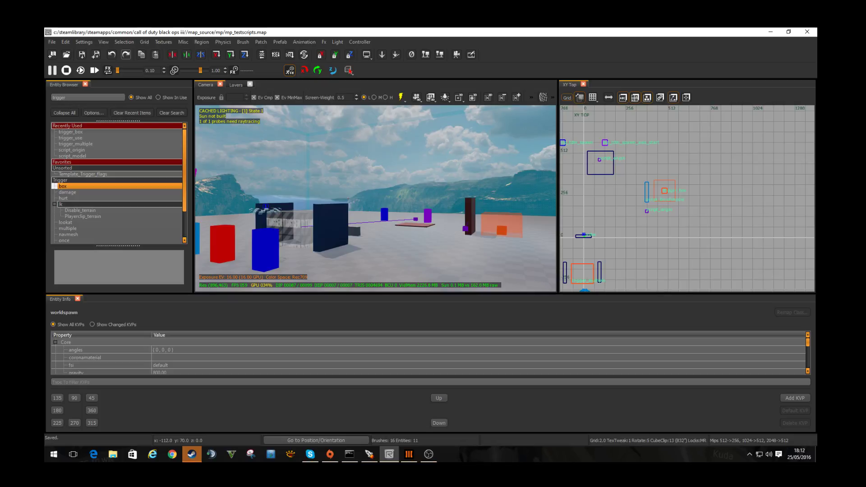
key("Up")
key("Left")
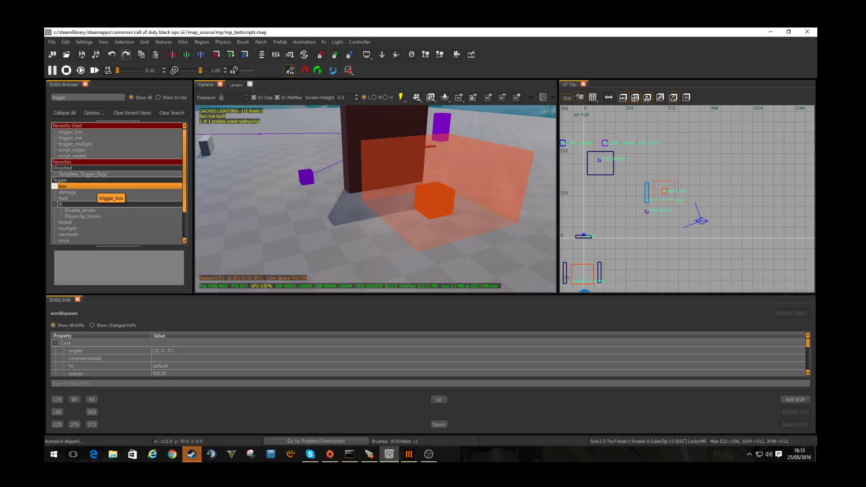
scroll(118, 203, "down", 2)
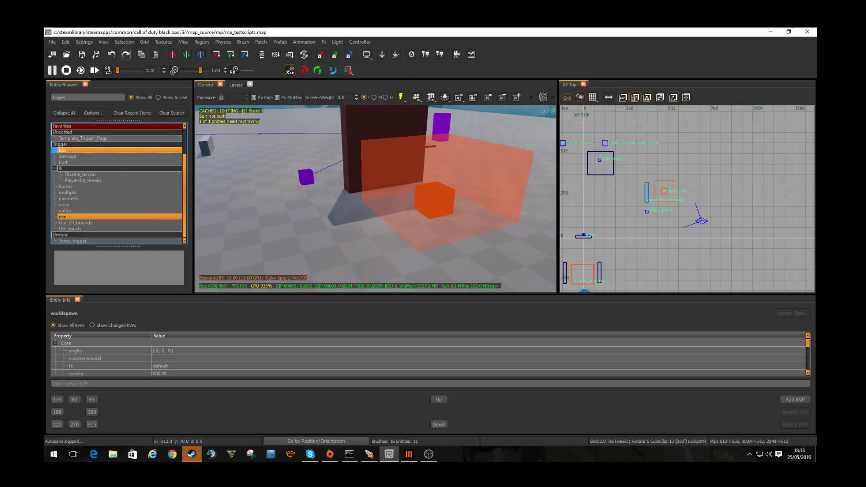
scroll(119, 210, "up", 2)
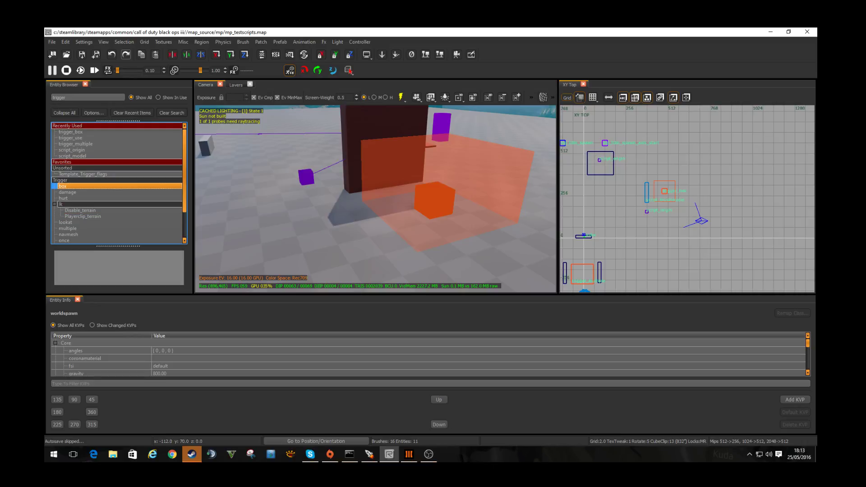
Inspect the dark door brush and orange block, then bring up the running game and fire
right_click_drag(375, 203, 376, 163)
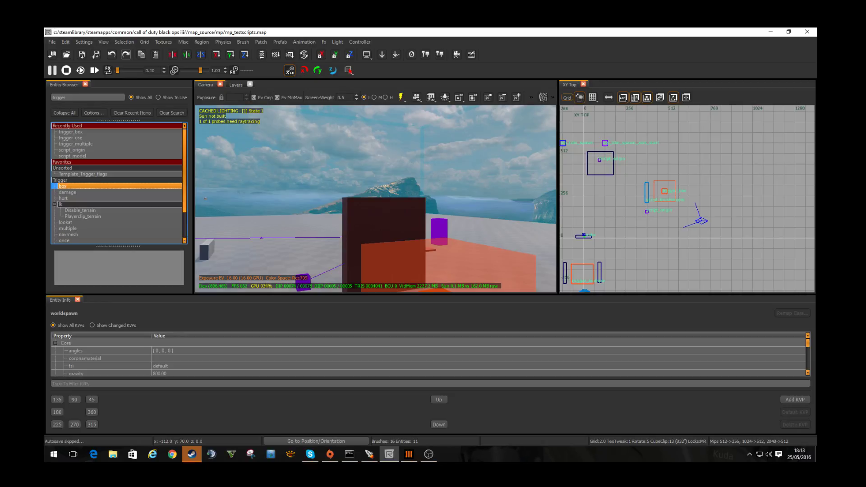
left_click(384, 230)
key("Escape")
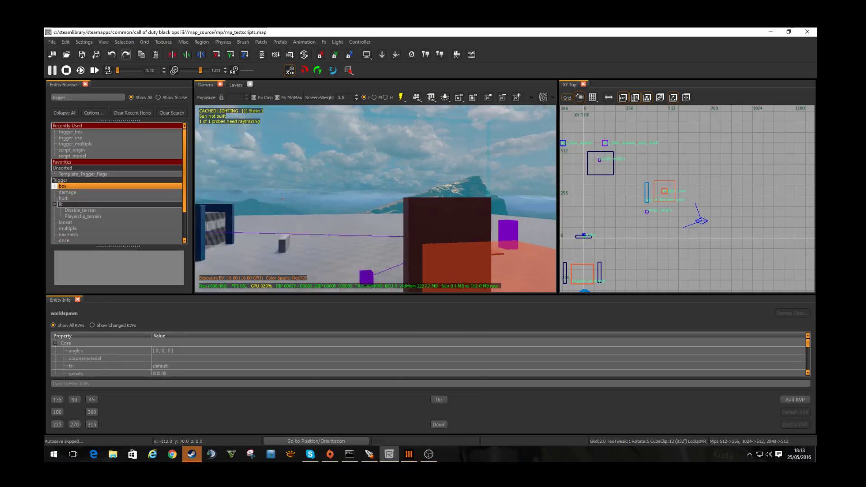
mouse_move(376, 203)
right_mouse_down()
mouse_move(338, 203)
mouse_move(375, 230)
mouse_move(376, 197)
mouse_move(359, 197)
right_mouse_up()
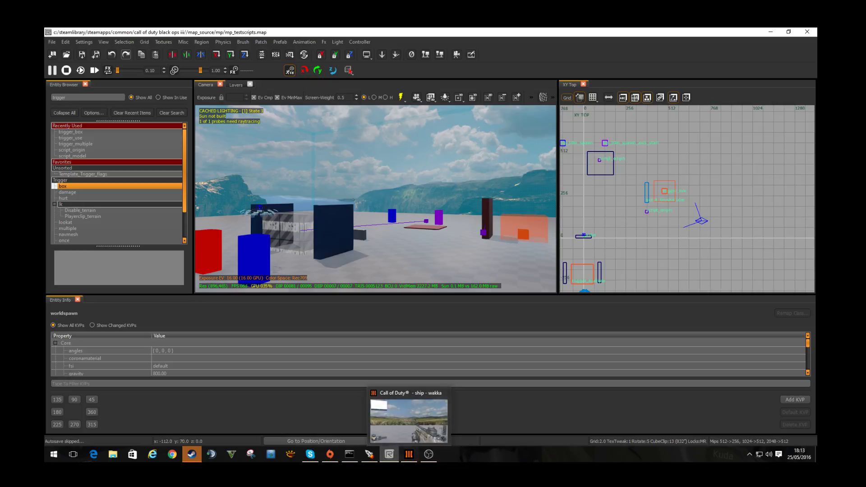
mouse_move(359, 196)
right_mouse_down()
mouse_move(379, 197)
mouse_move(325, 197)
right_mouse_up()
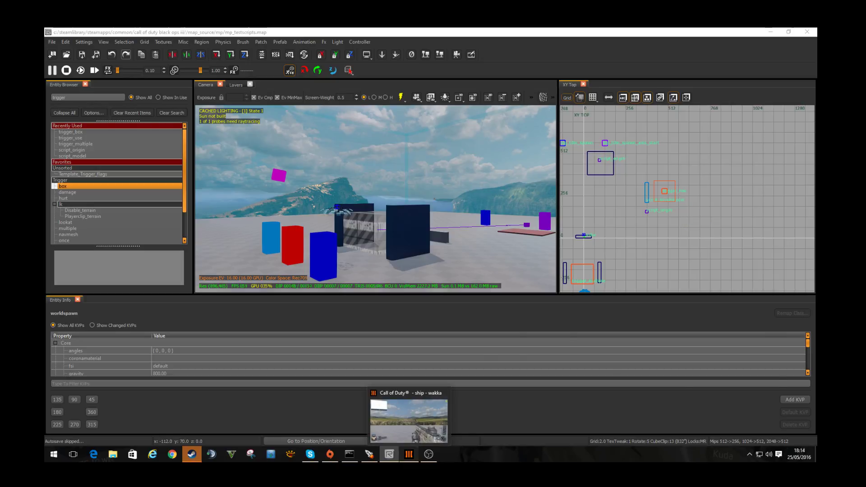
left_click(409, 453)
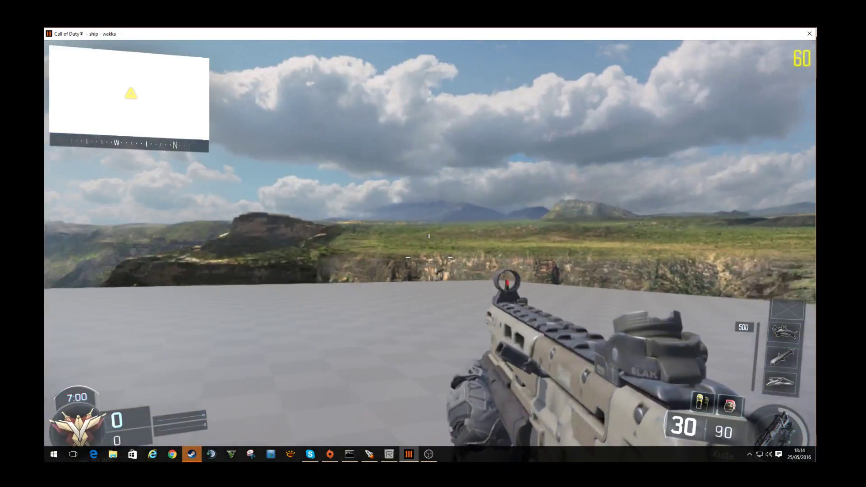
left_click(429, 277)
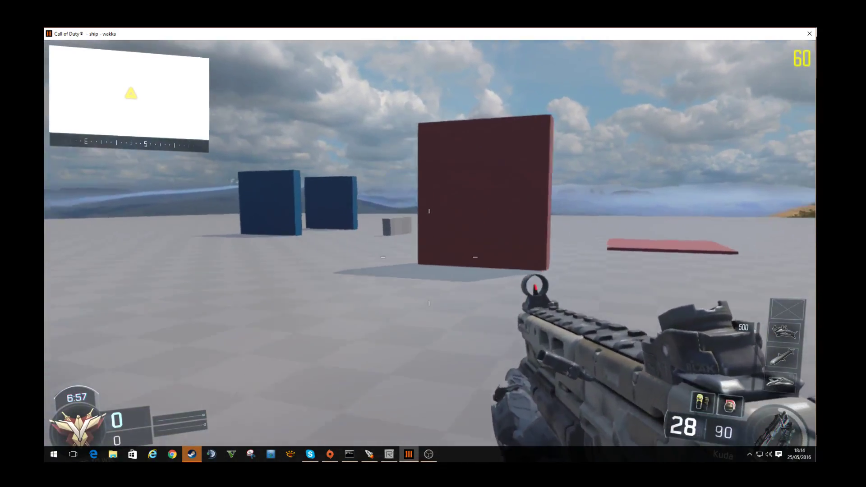
key("w")
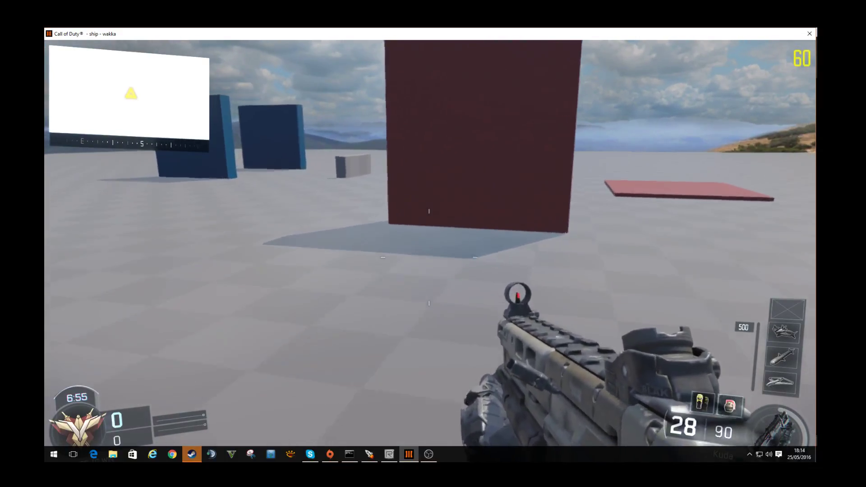
key("w")
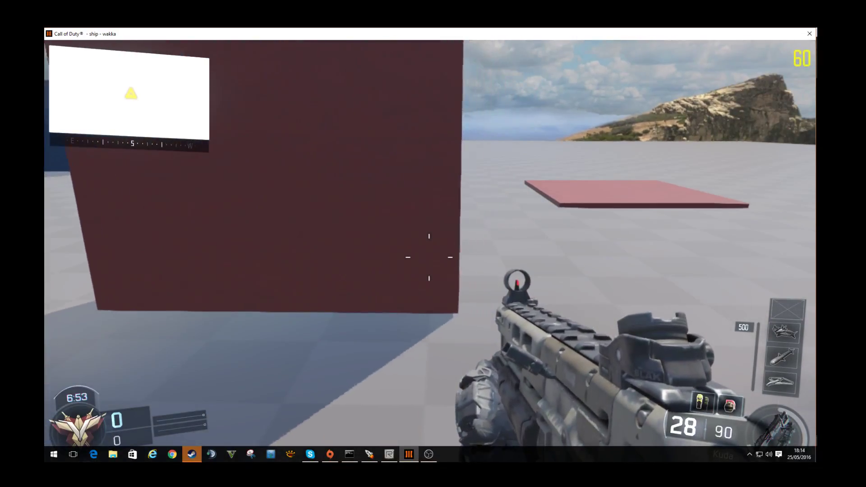
key("w")
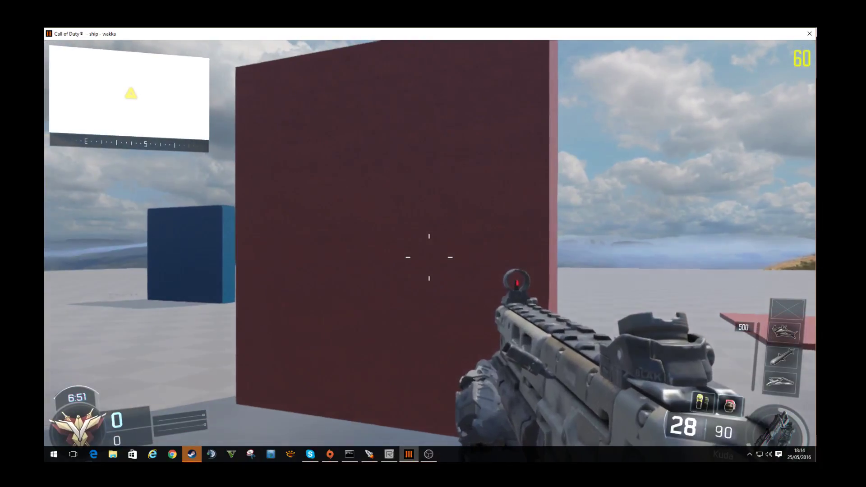
key("w")
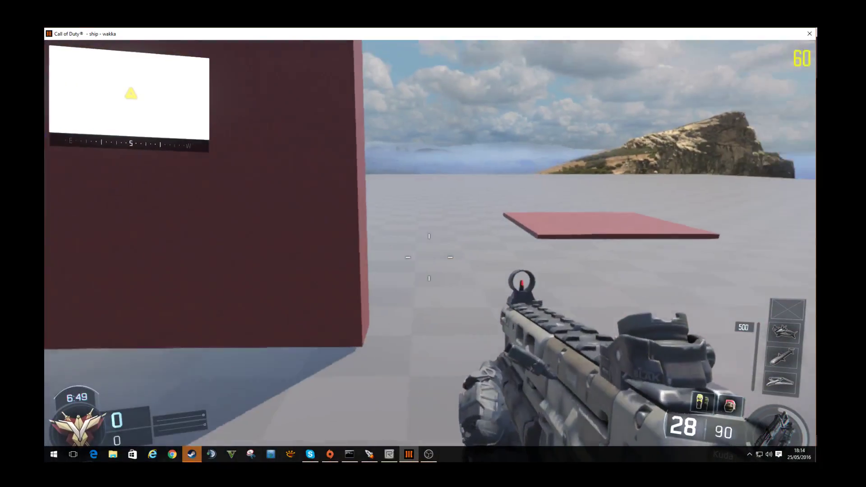
key("w")
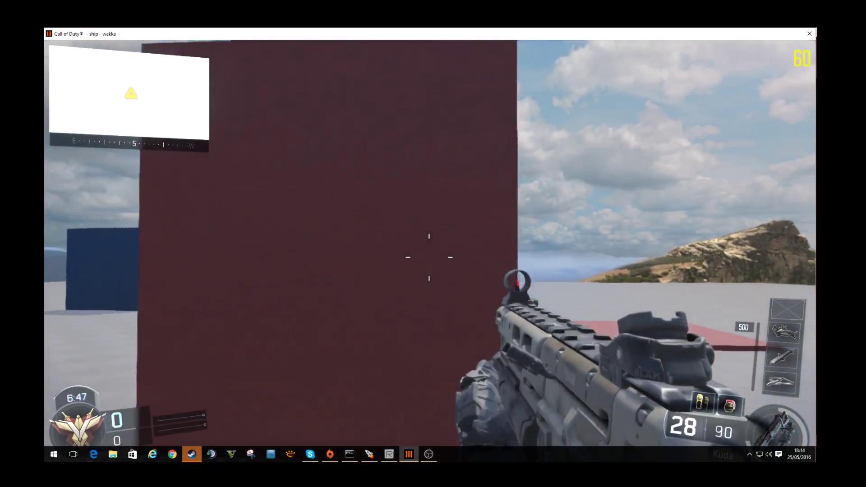
key("s")
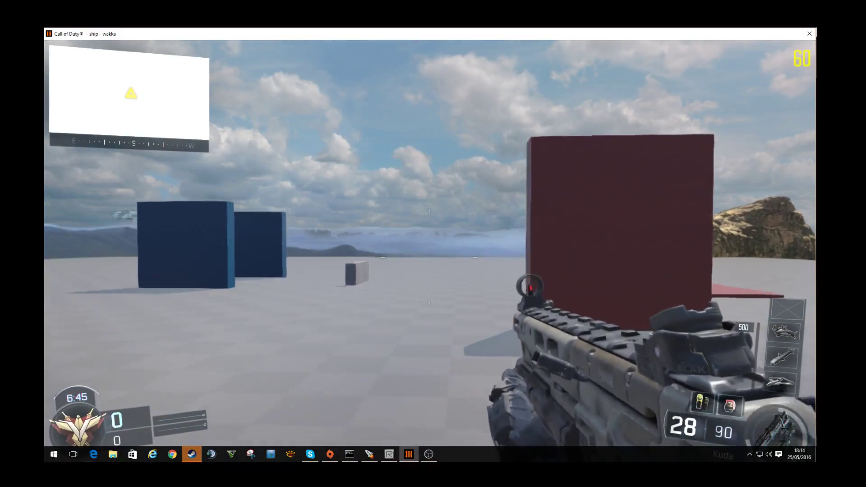
key("w")
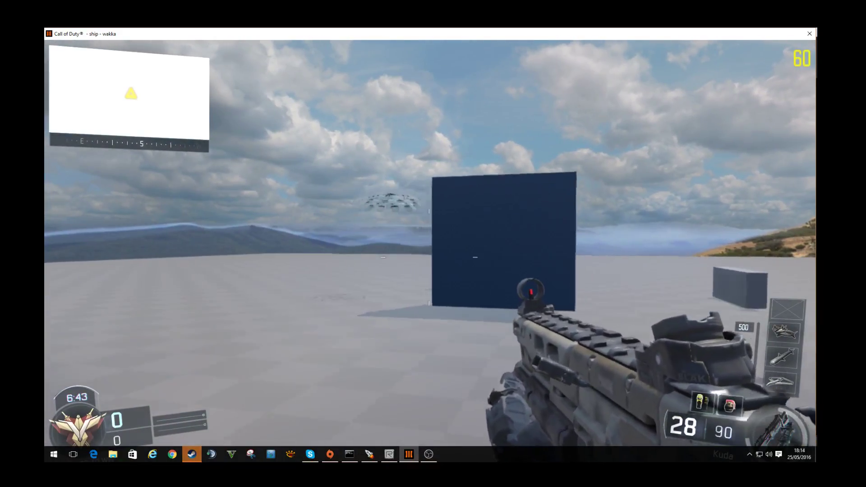
key("w")
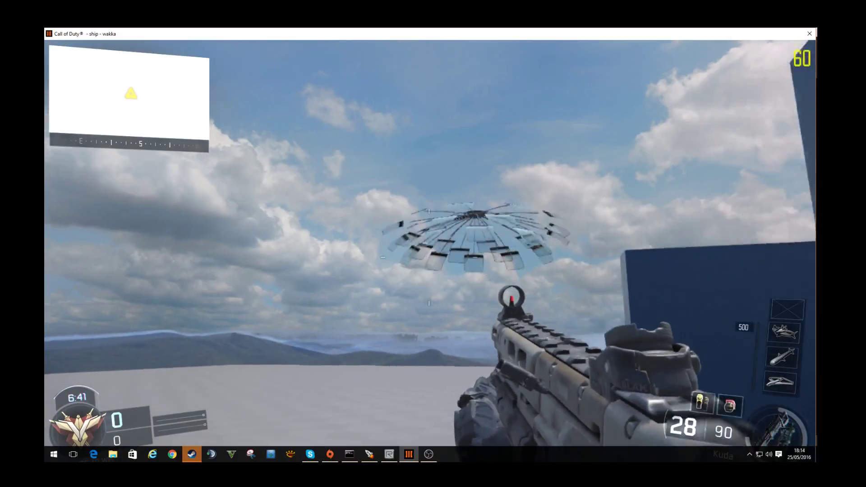
key("w")
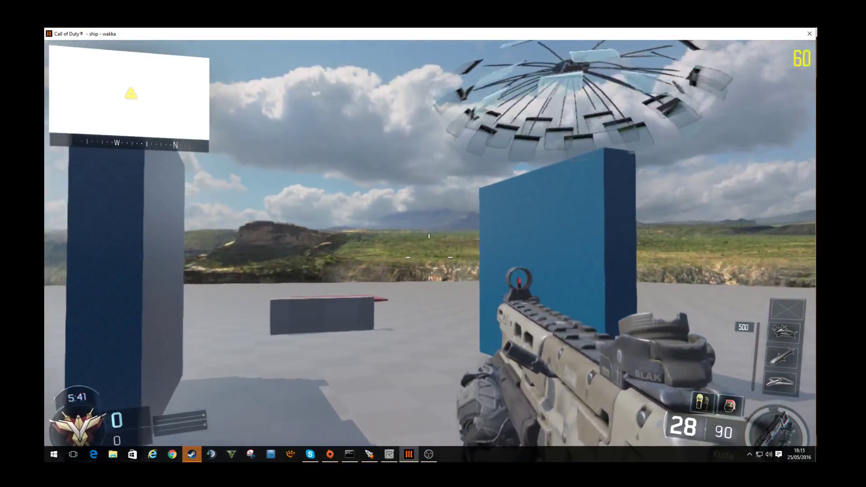
key("w")
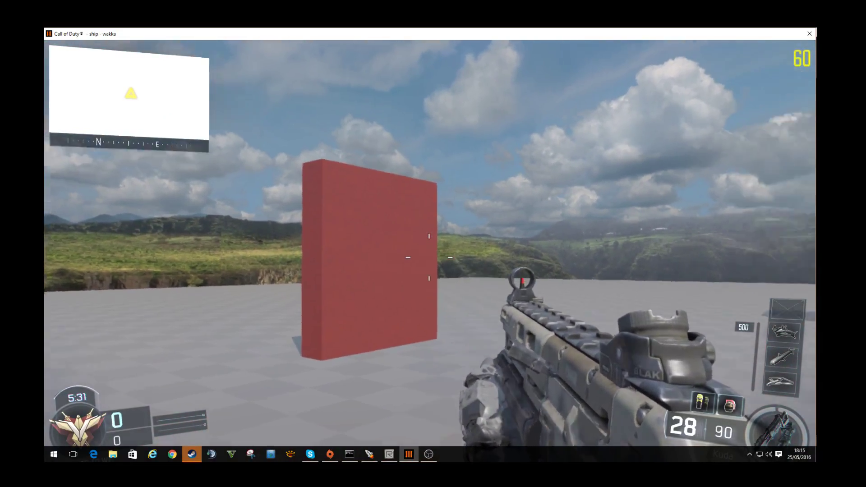
key("w")
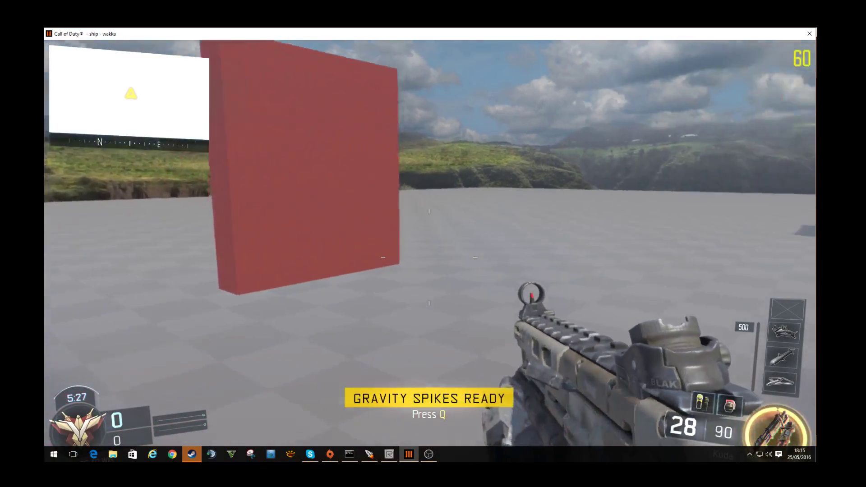
key("w")
key("space")
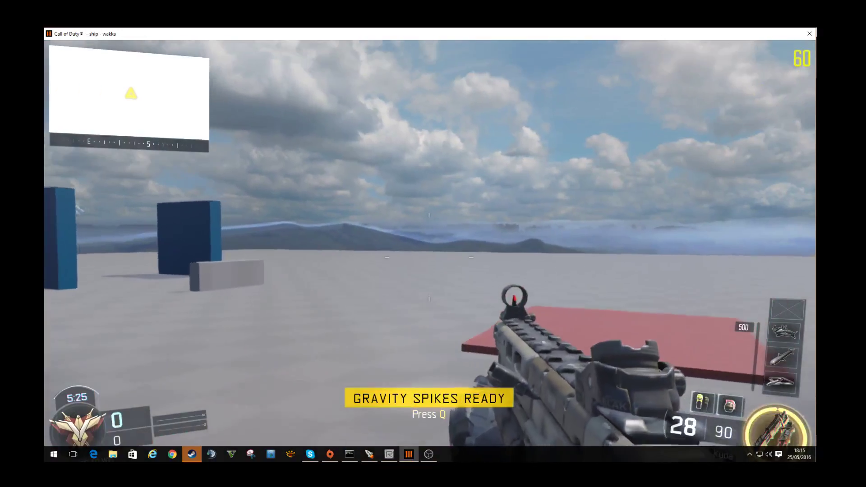